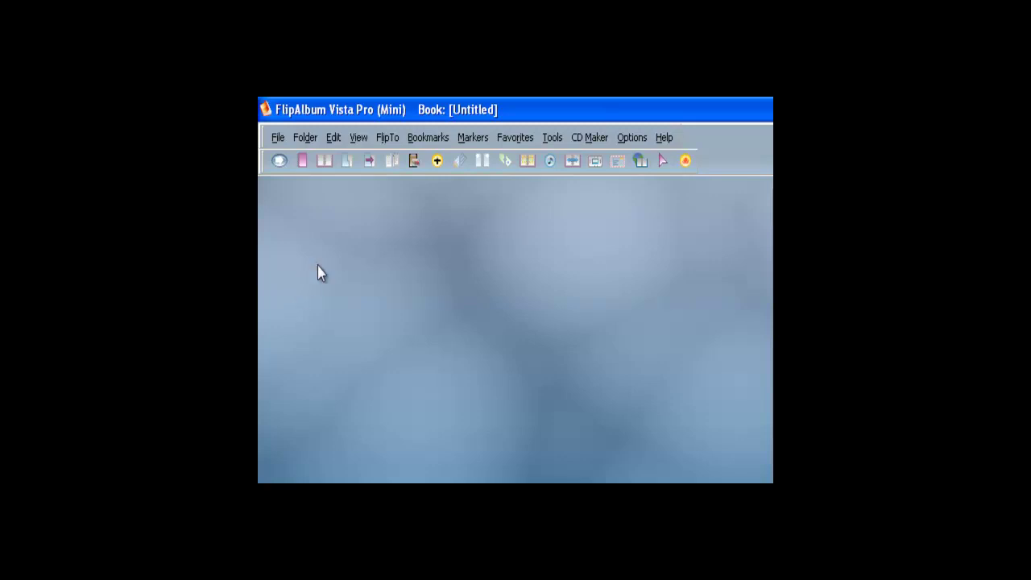
# Start creating a new book theme and name it Innovation.
pyautogui.click(560, 140)
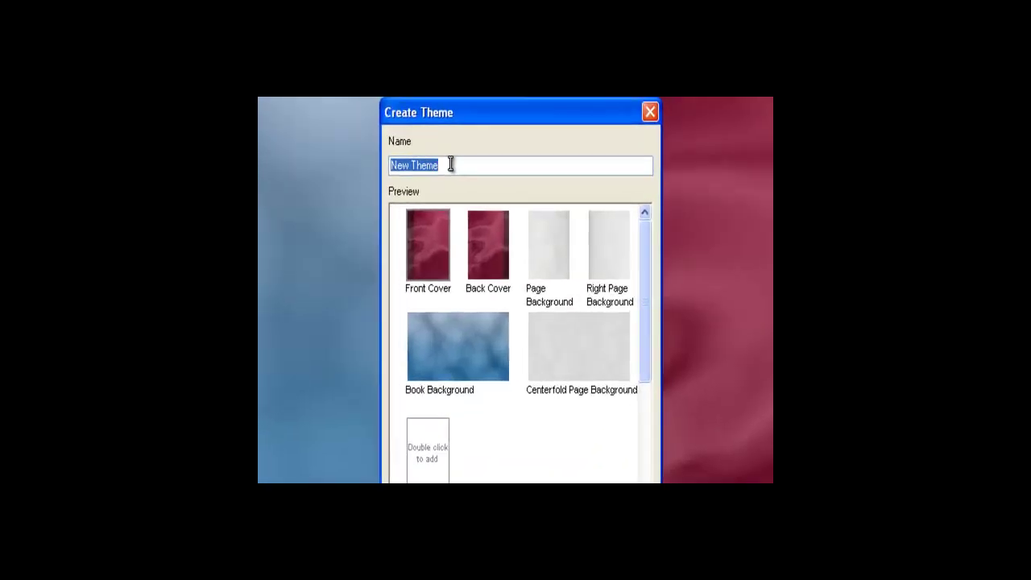
pyautogui.press('BackSpace')
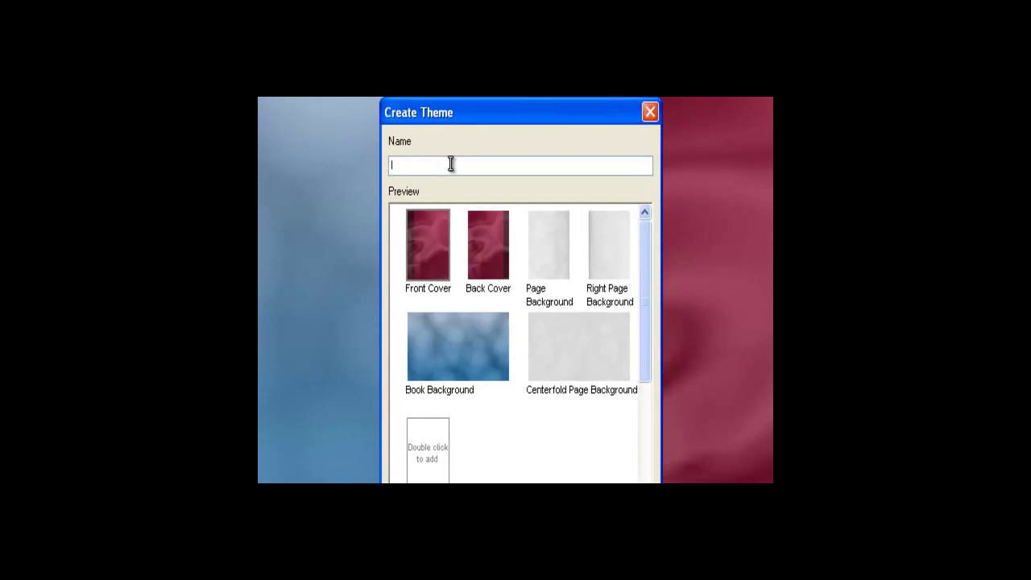
pyautogui.write('ICT')
pyautogui.press('BackSpace')
pyautogui.press('BackSpace')
pyautogui.press('BackSpace')
pyautogui.write('Innovation')
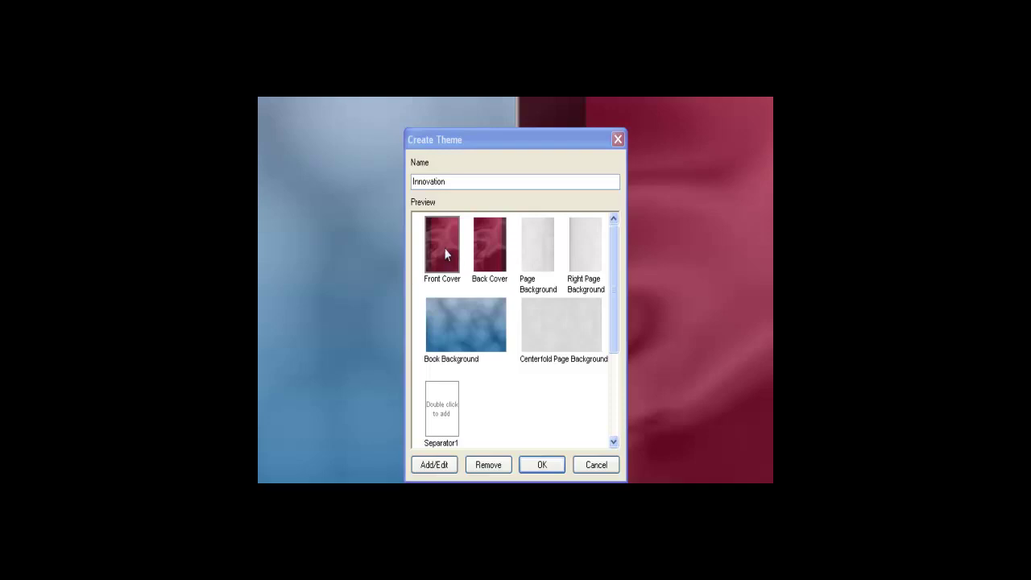
# Set the theme's Front Cover to the image a28bc41ecafb7cad3b7957c3fff68f89.jpg from the bg folder, browsing the files as thumbnails.
pyautogui.doubleClick(445, 249)
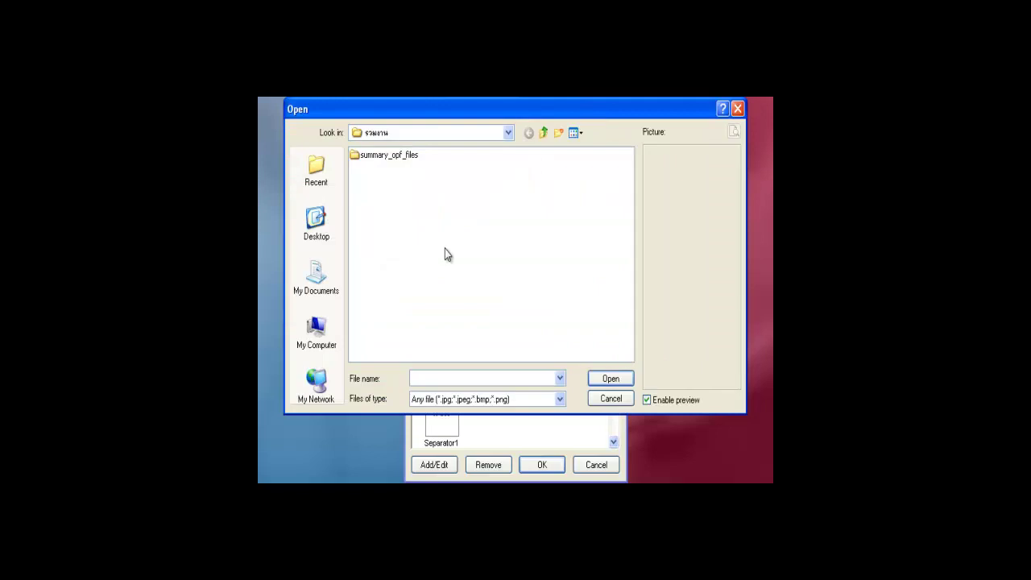
pyautogui.click(545, 133)
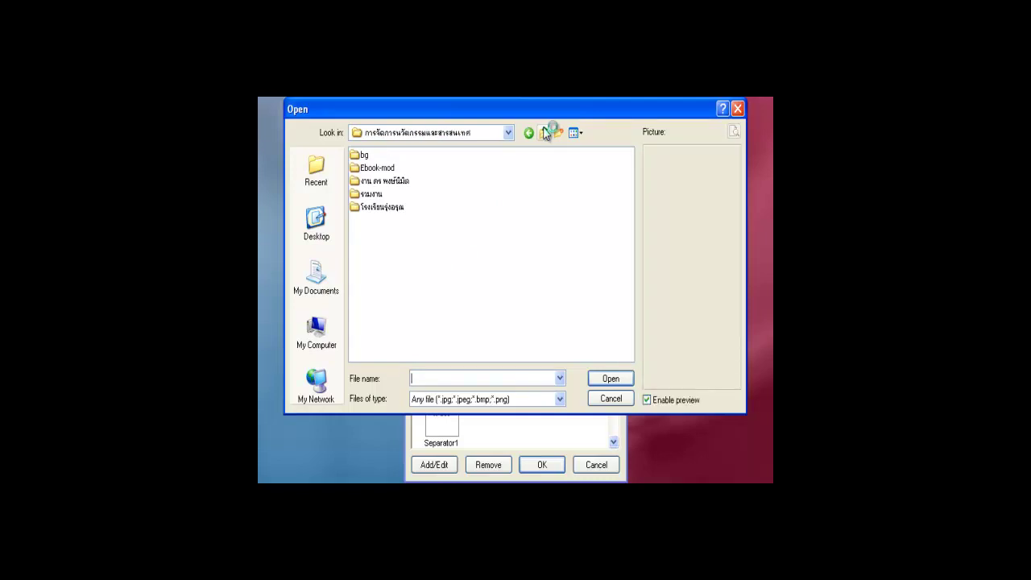
pyautogui.doubleClick(366, 155)
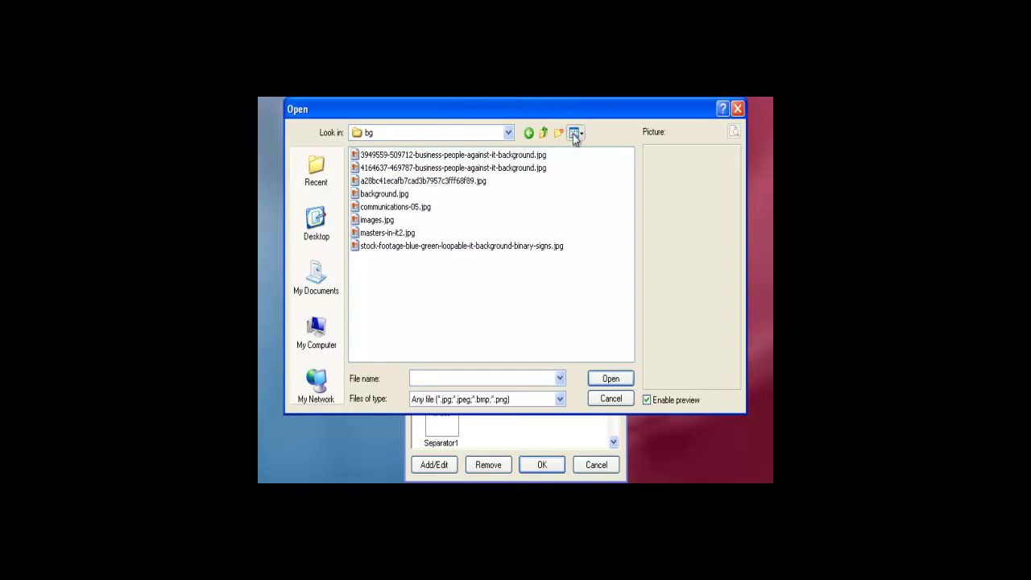
pyautogui.click(574, 134)
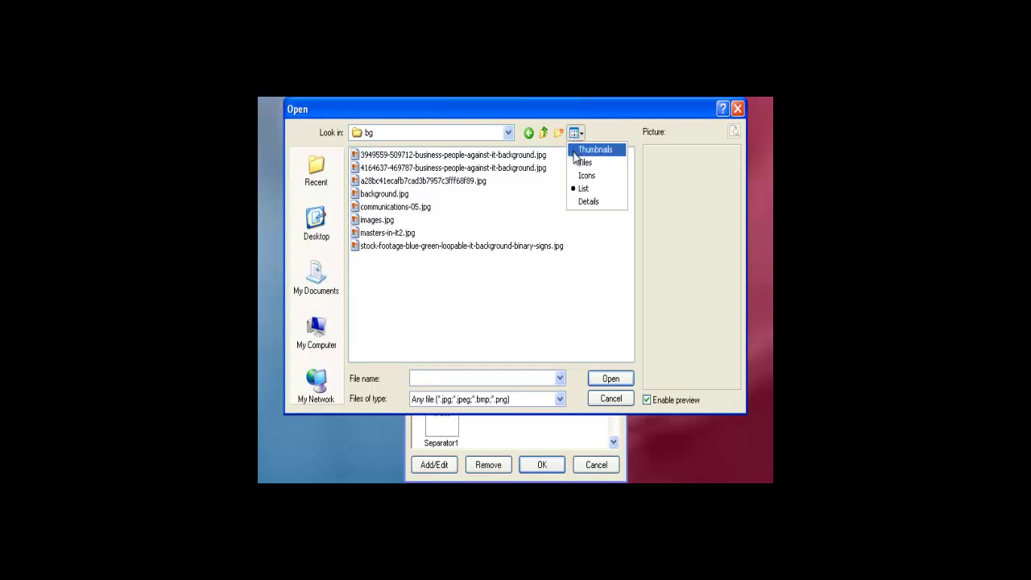
pyautogui.click(575, 153)
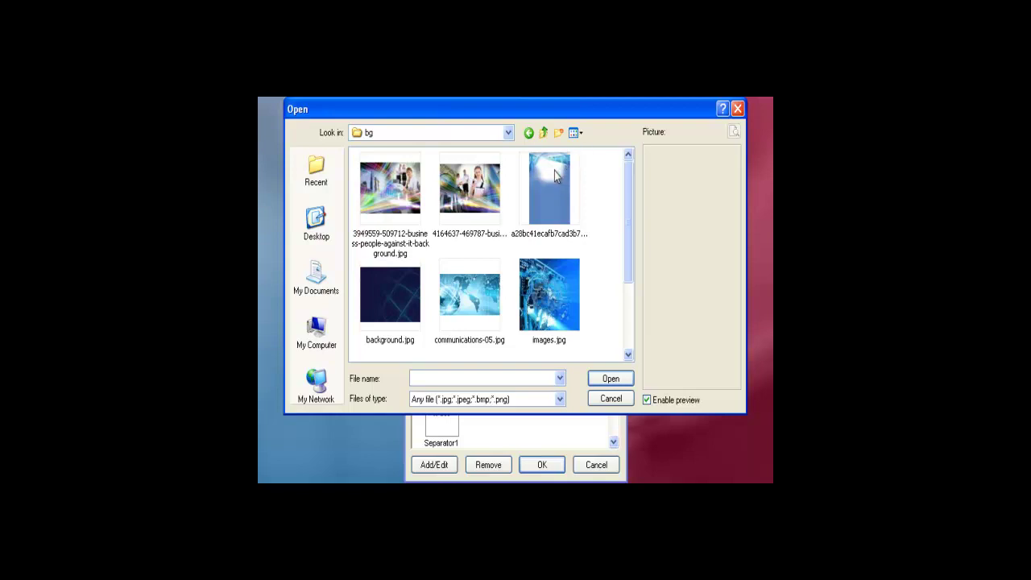
pyautogui.moveTo(554, 176)
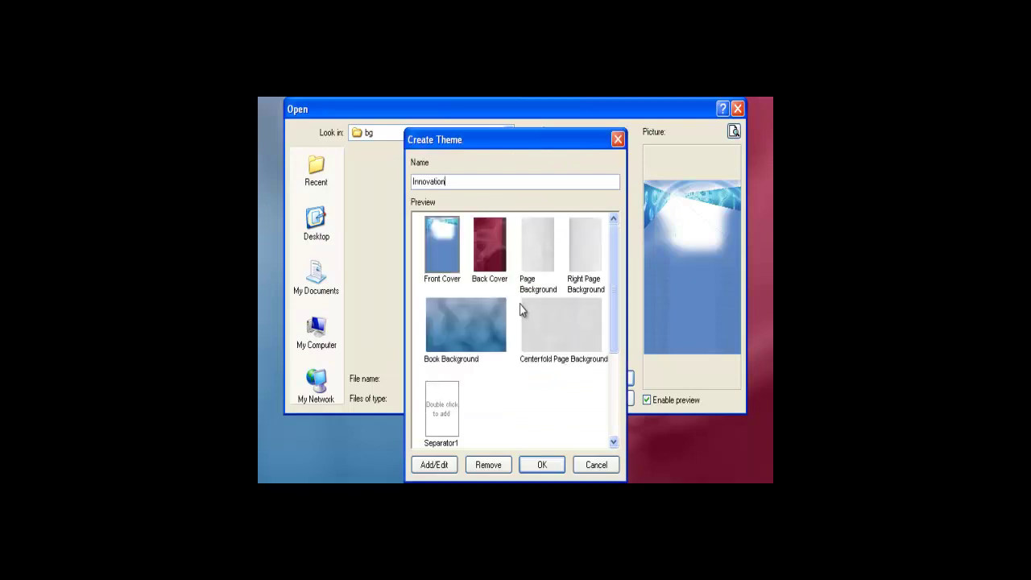
# Set the theme's Back Cover to images.jpg from the bg folder, browsing the files as thumbnails.
pyautogui.doubleClick(480, 256)
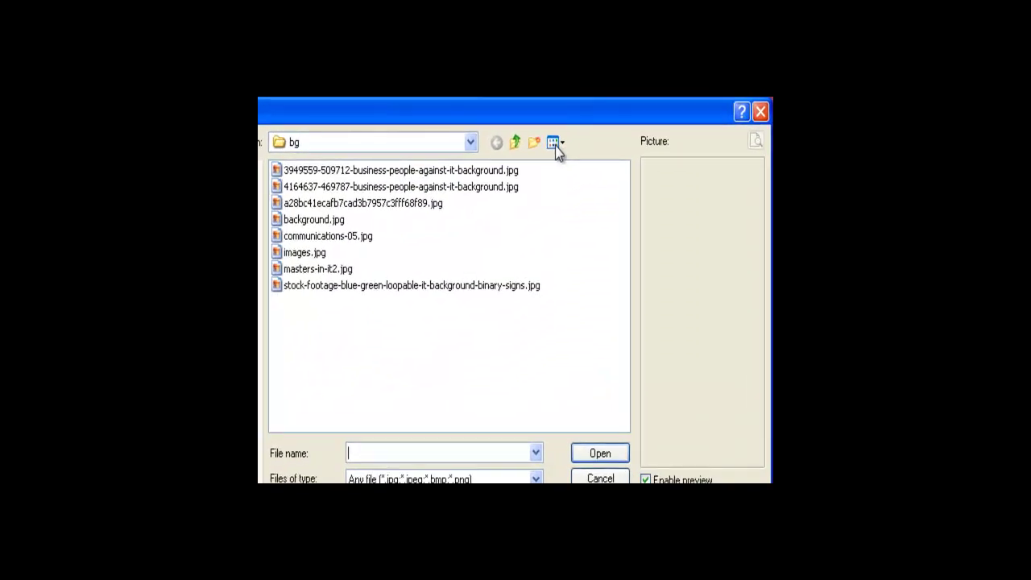
pyautogui.click(556, 145)
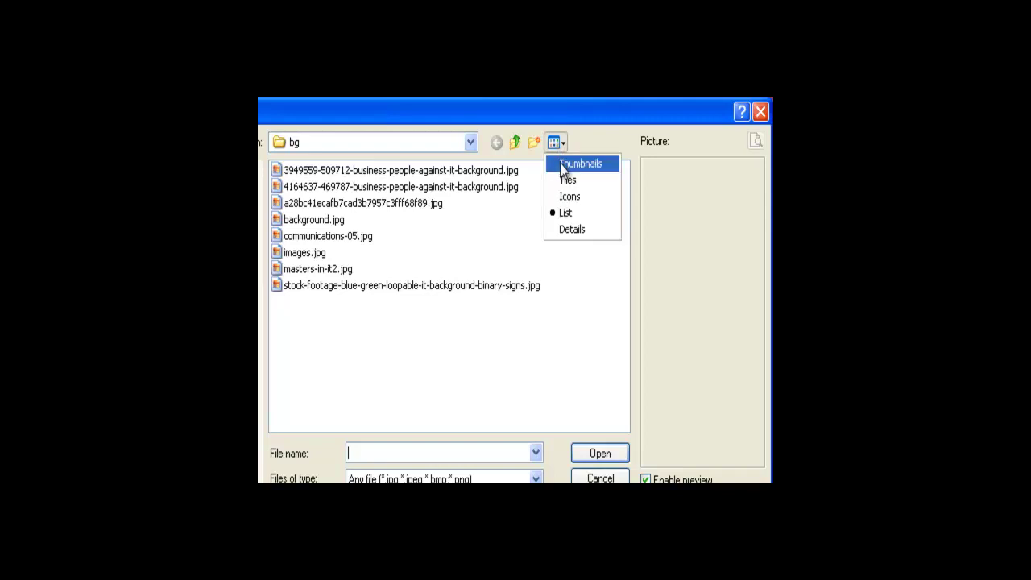
pyautogui.click(563, 167)
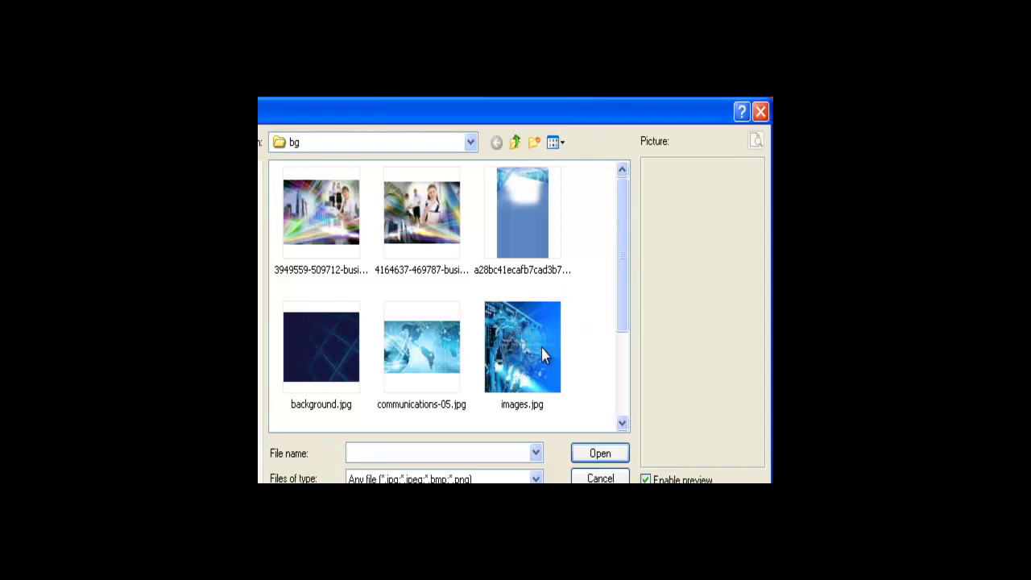
pyautogui.click(522, 347)
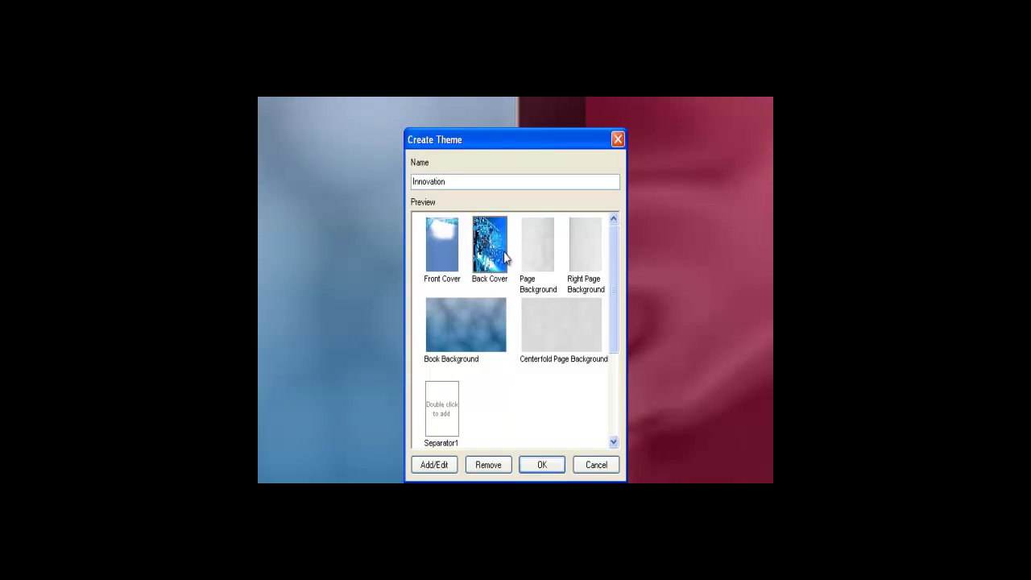
# Set the theme's Page Background to background.jpg from the bg folder, browsing the files as thumbnails.
pyautogui.doubleClick(534, 250)
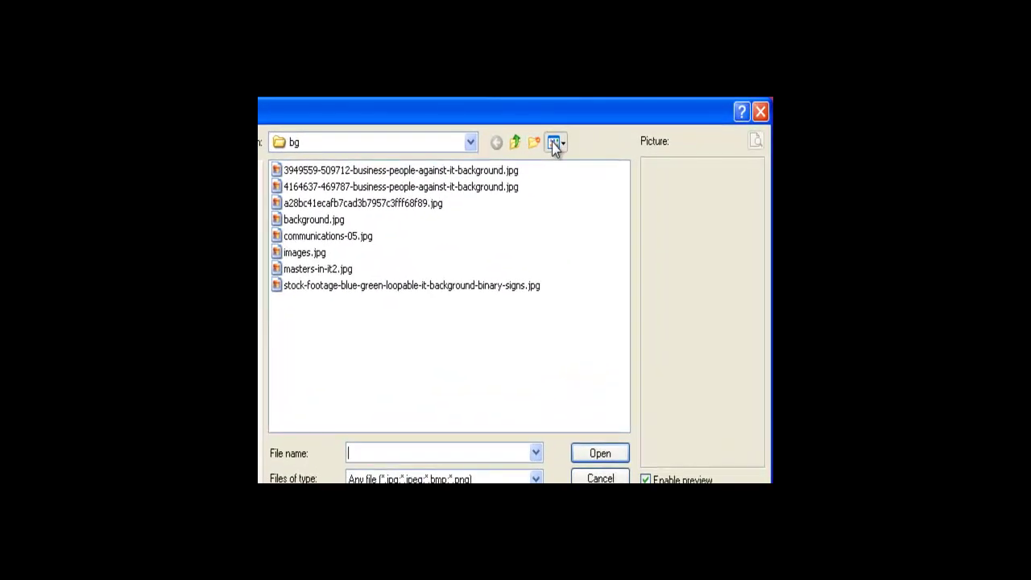
pyautogui.click(553, 142)
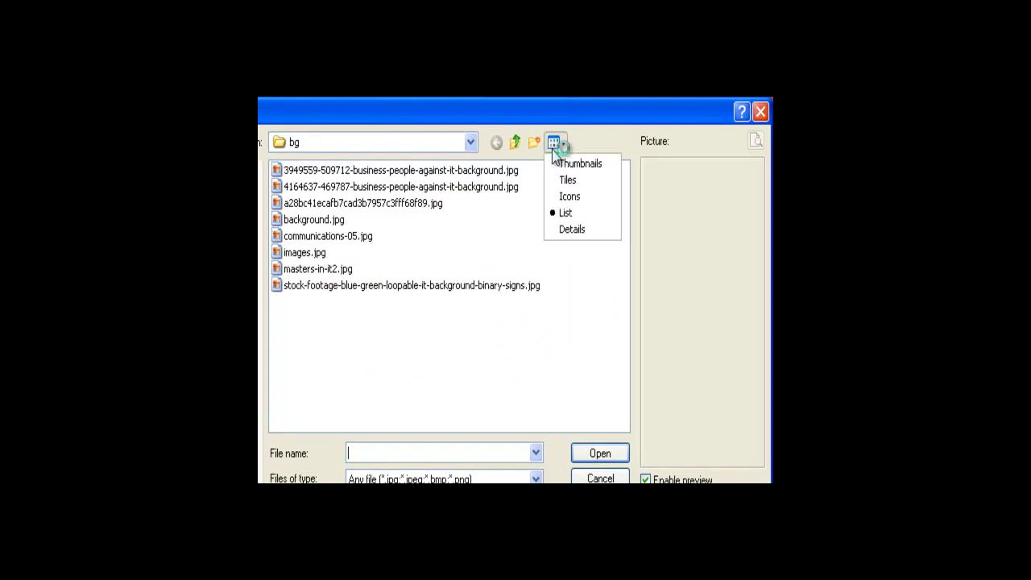
pyautogui.click(554, 165)
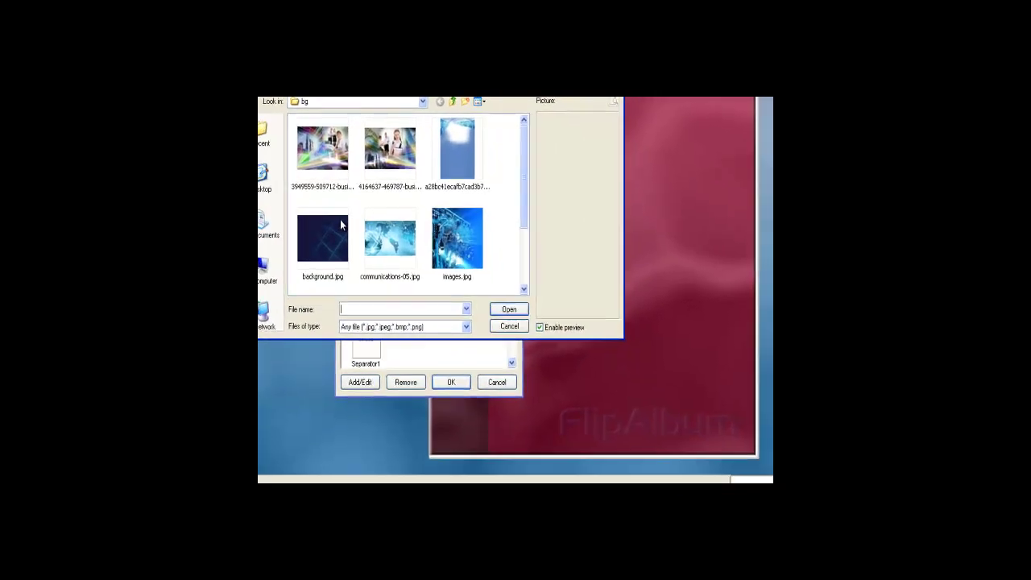
pyautogui.click(341, 221)
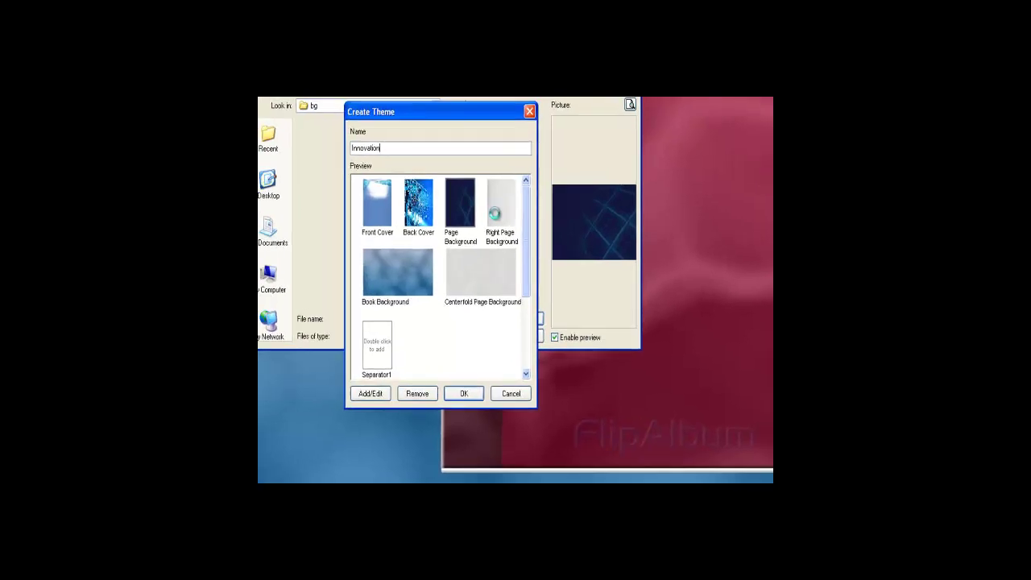
# Set the theme's Right Page Background to background.jpg from the bg folder, browsing the files as thumbnails.
pyautogui.click(578, 254)
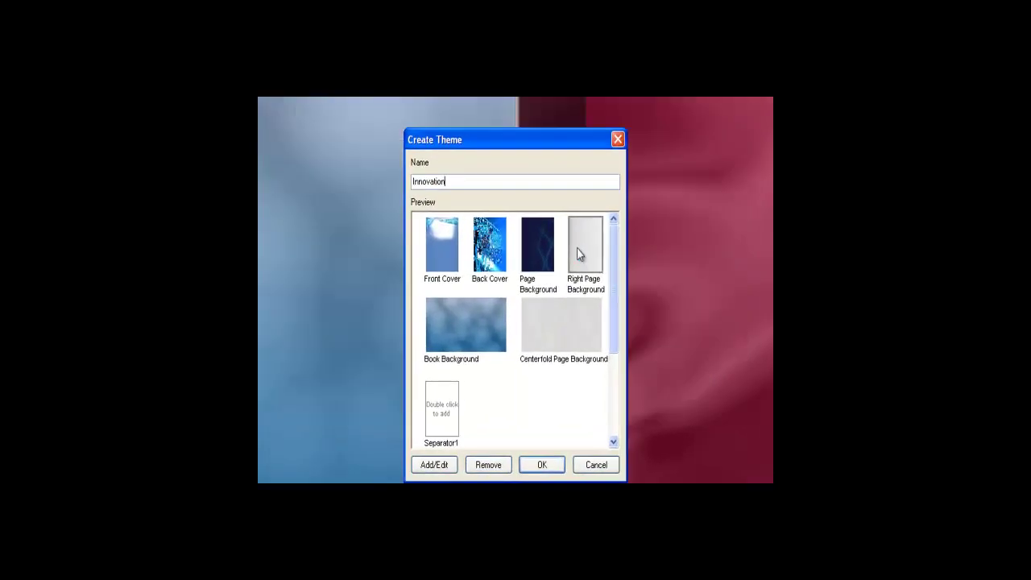
pyautogui.doubleClick(577, 255)
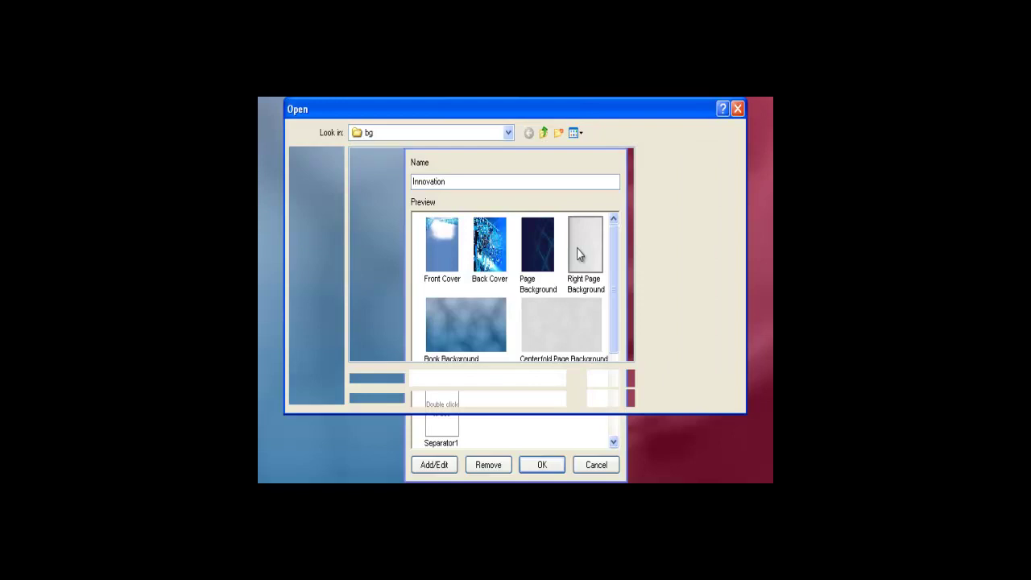
pyautogui.click(573, 135)
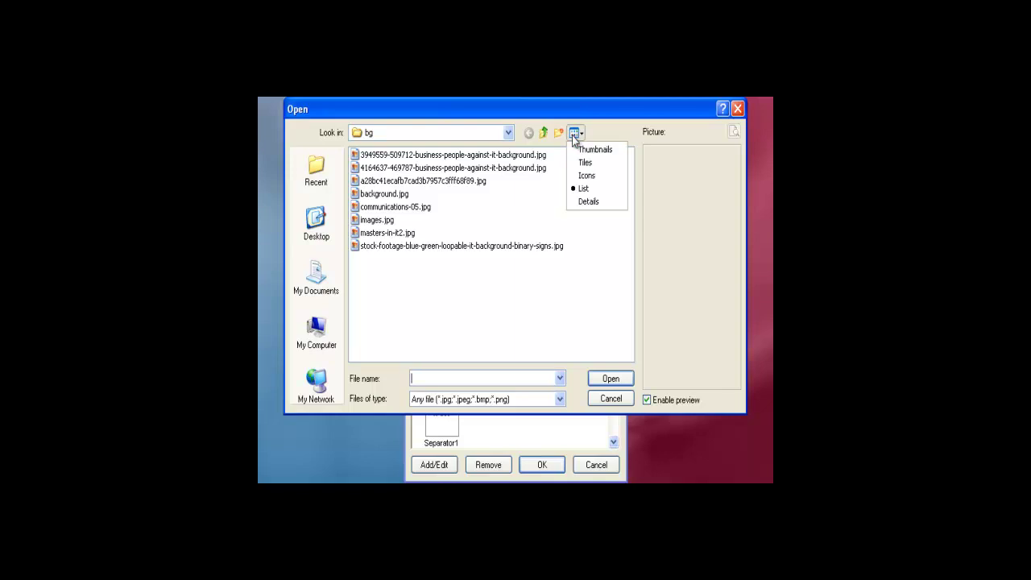
pyautogui.click(575, 151)
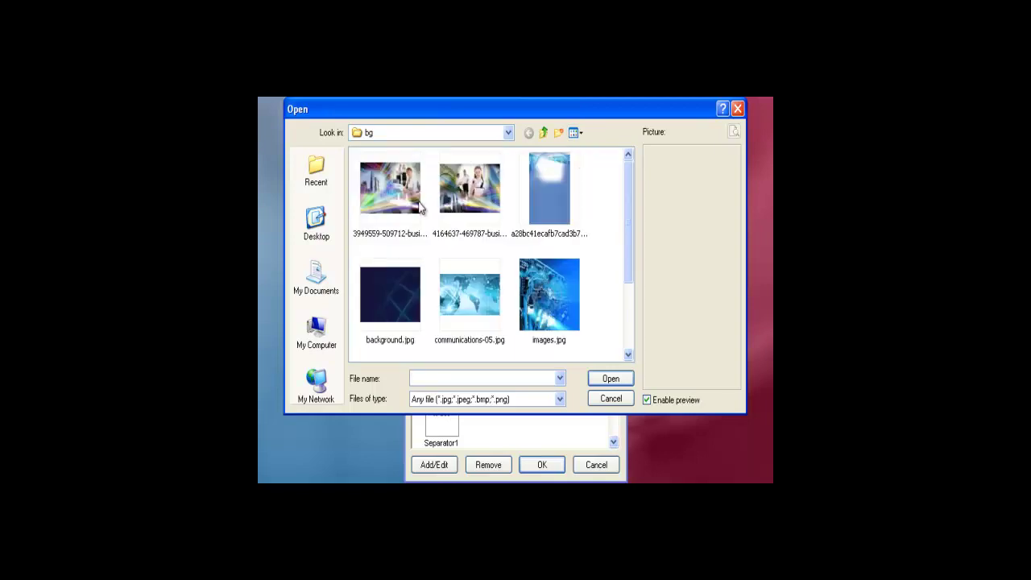
pyautogui.doubleClick(410, 273)
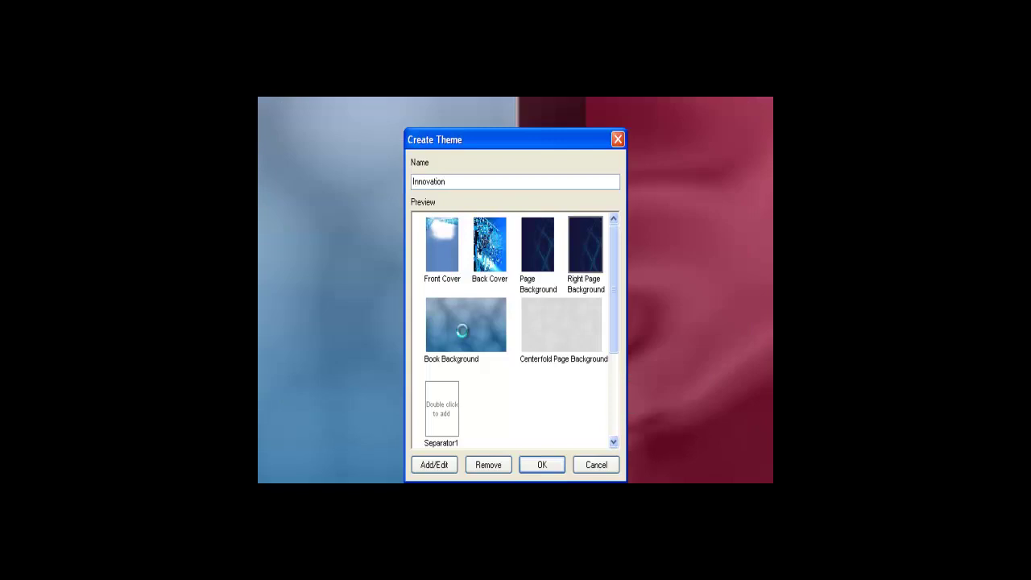
# Set the theme's Book Background to the silhouetted people image masters-in-it2.jpg from the bg folder, browsing the files as thumbnails.
pyautogui.doubleClick(456, 326)
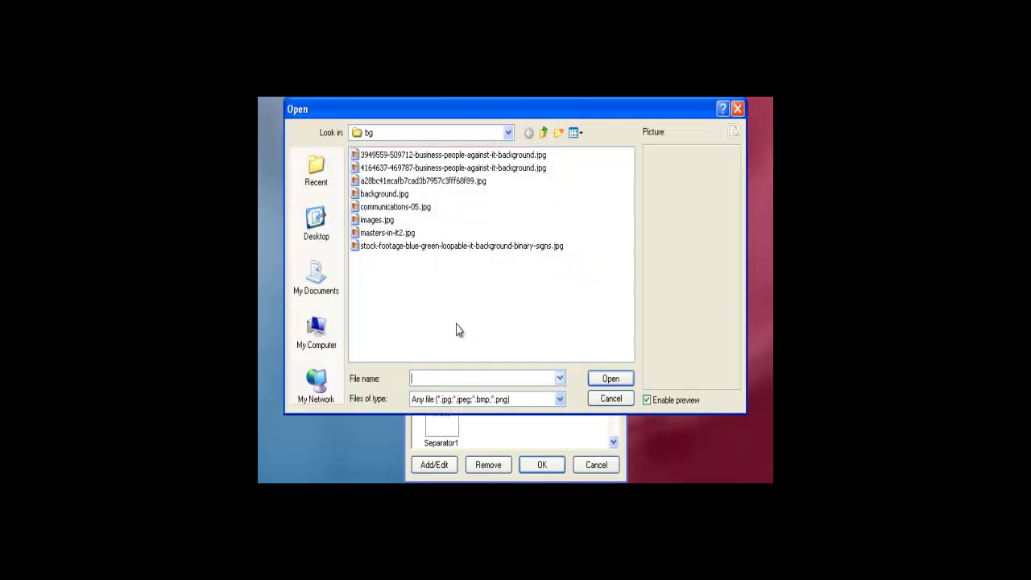
pyautogui.click(574, 135)
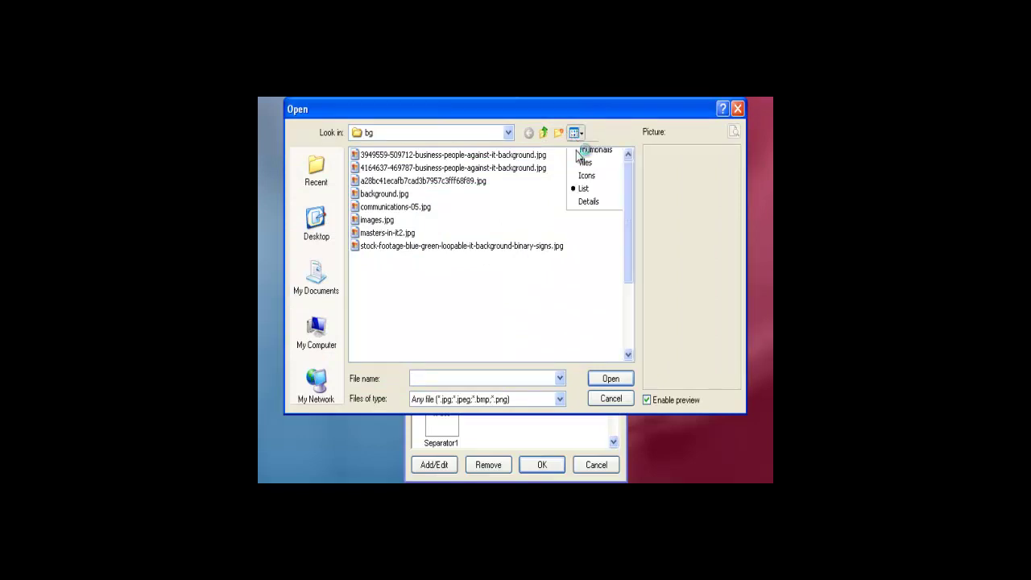
pyautogui.click(577, 150)
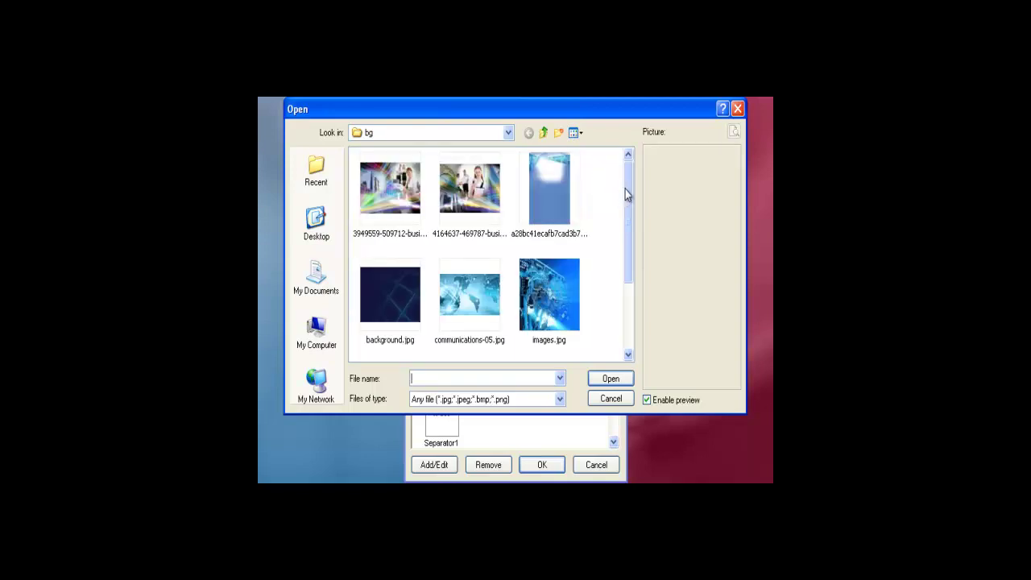
pyautogui.moveTo(627, 189); pyautogui.dragTo(628, 230)
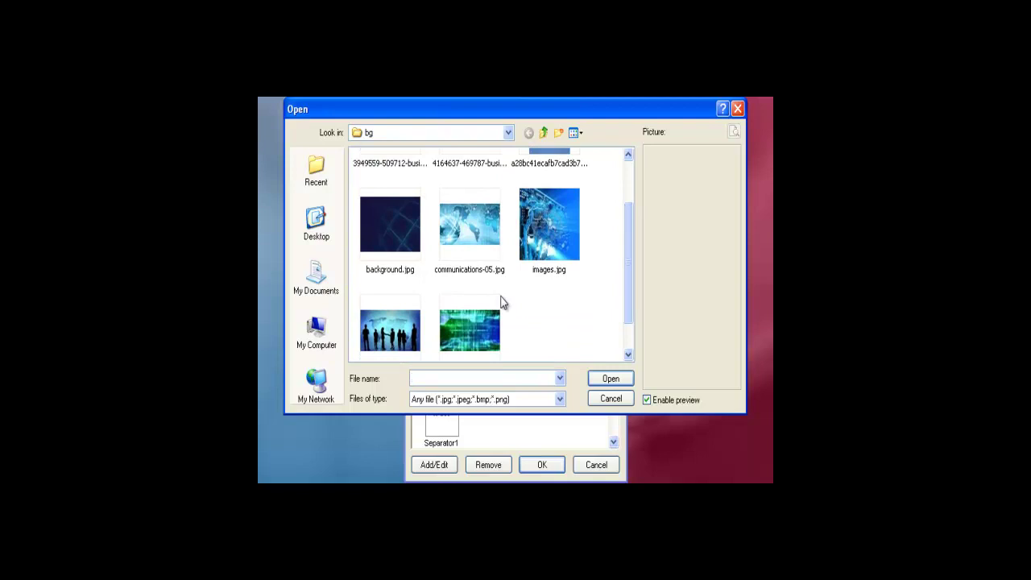
pyautogui.doubleClick(403, 333)
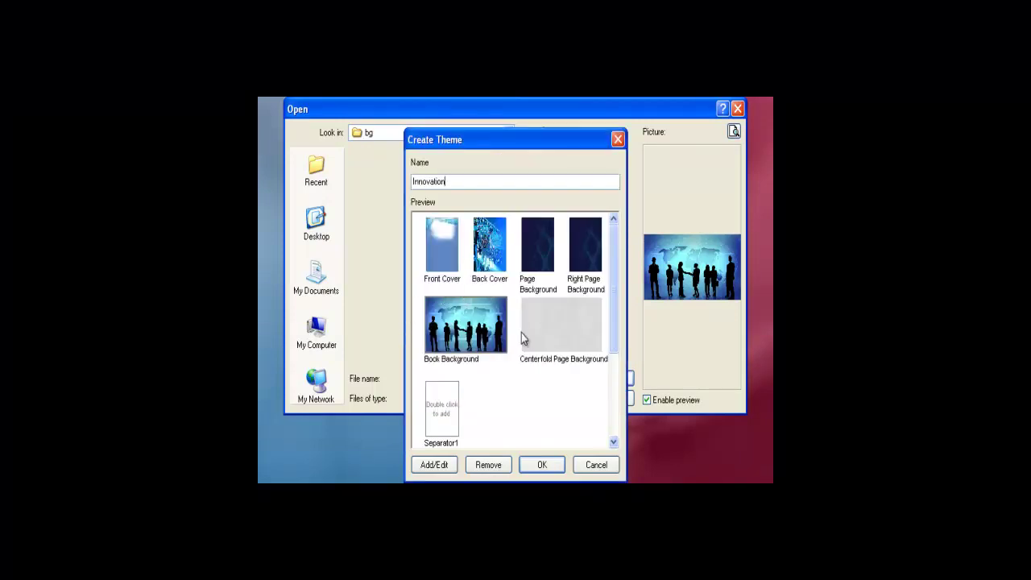
# Set the theme's Centerfold Page Background to communications-05.jpg from the bg folder, browsing the files as thumbnails.
pyautogui.click(549, 341)
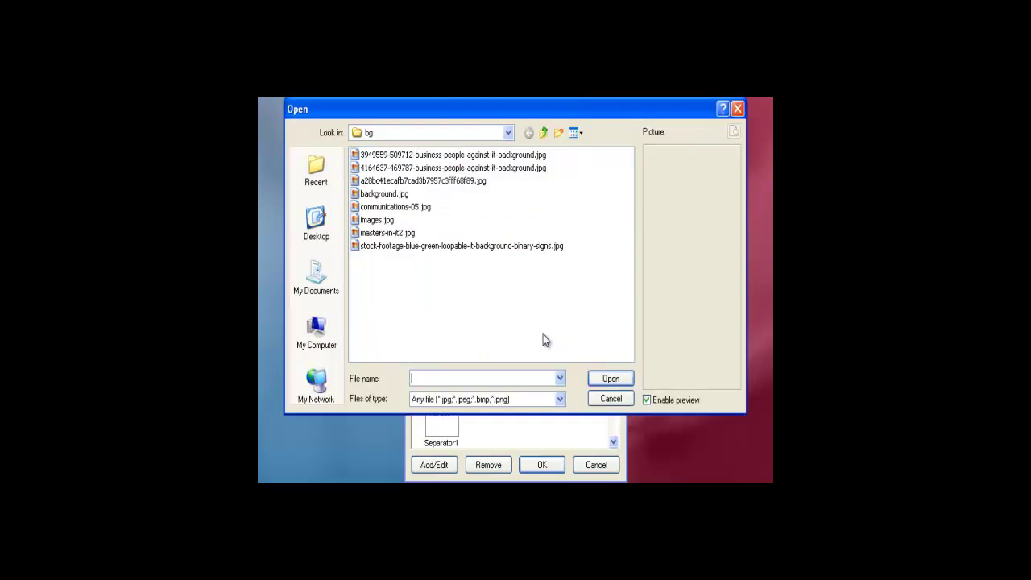
pyautogui.click(576, 132)
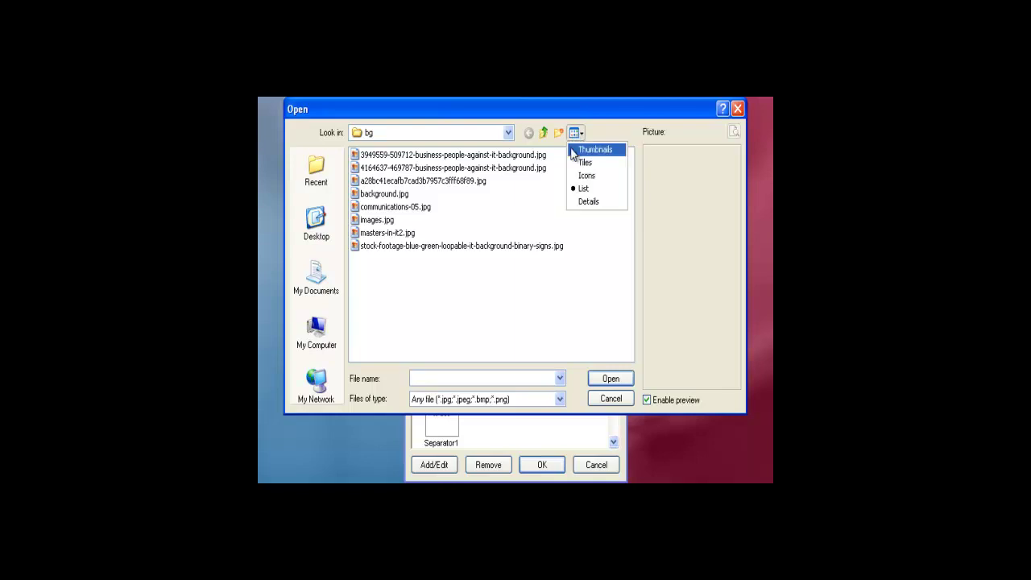
pyautogui.click(571, 150)
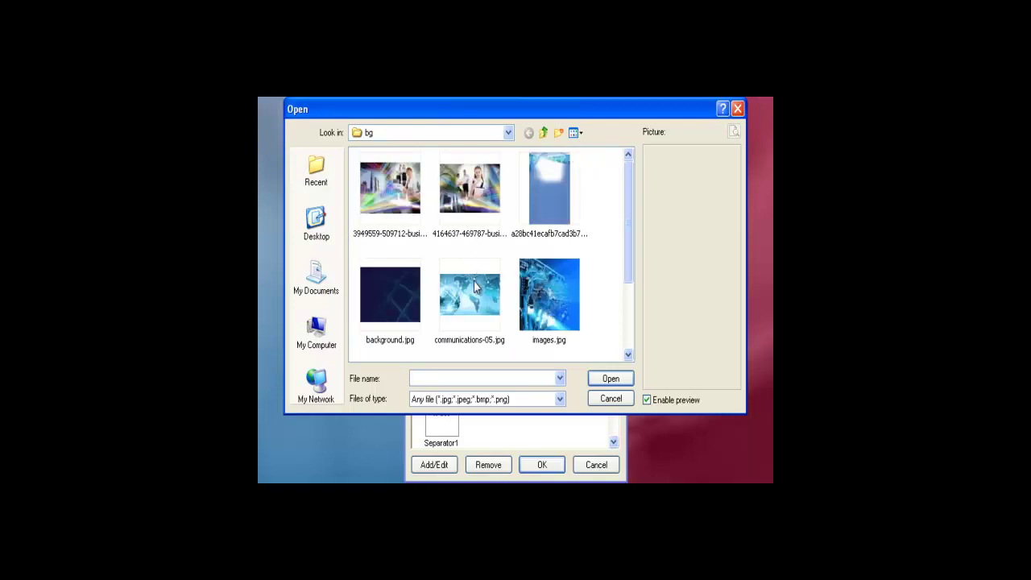
pyautogui.click(475, 286)
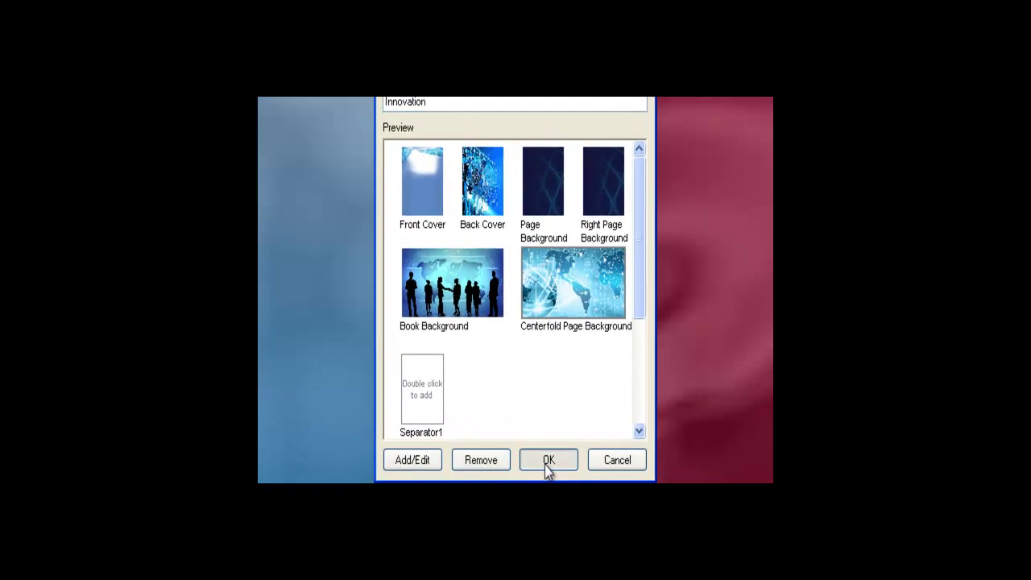
# Save the Innovation theme to the theme collection and finish creating it.
pyautogui.click(547, 463)
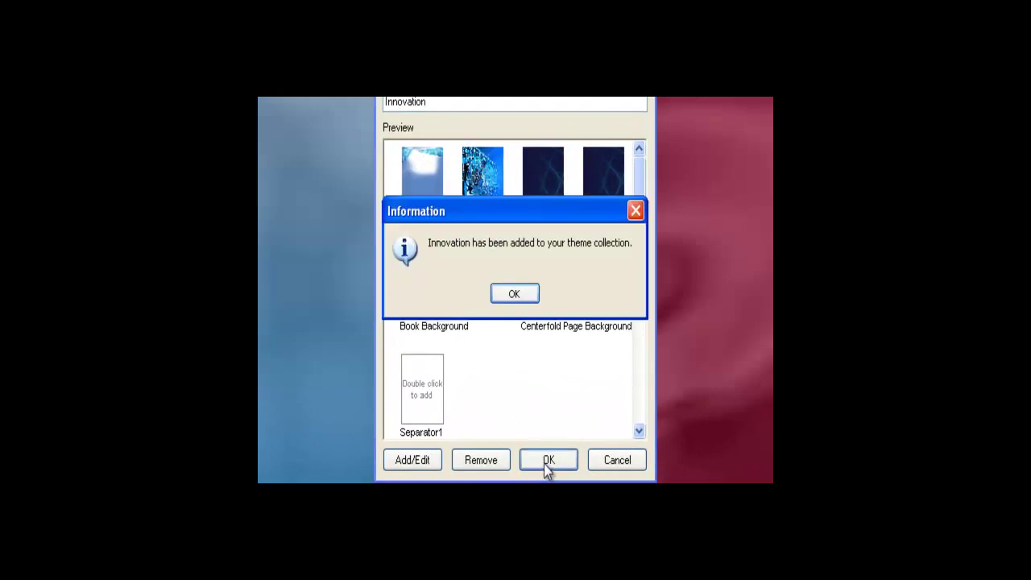
pyautogui.click(514, 294)
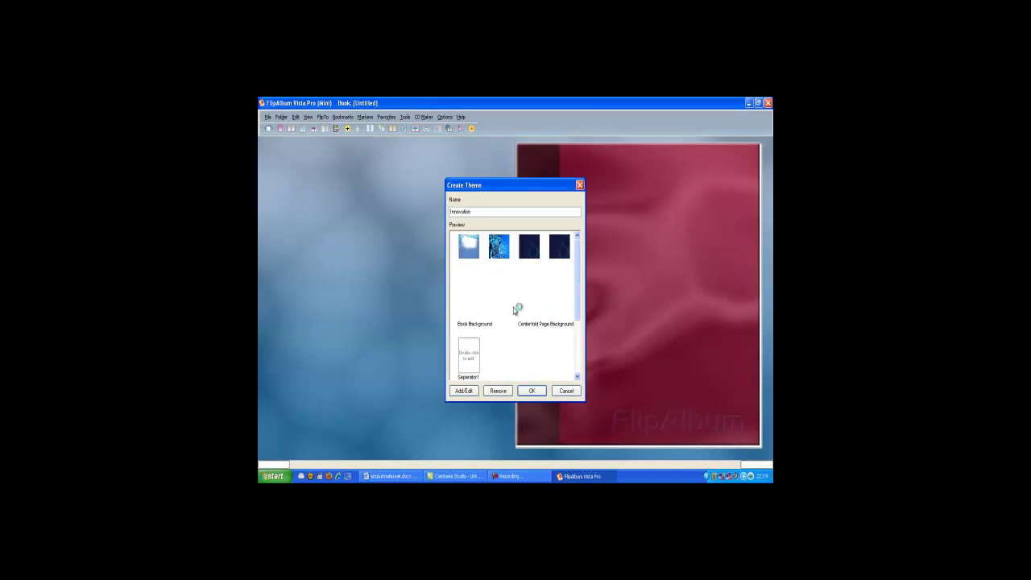
pyautogui.press('Return')
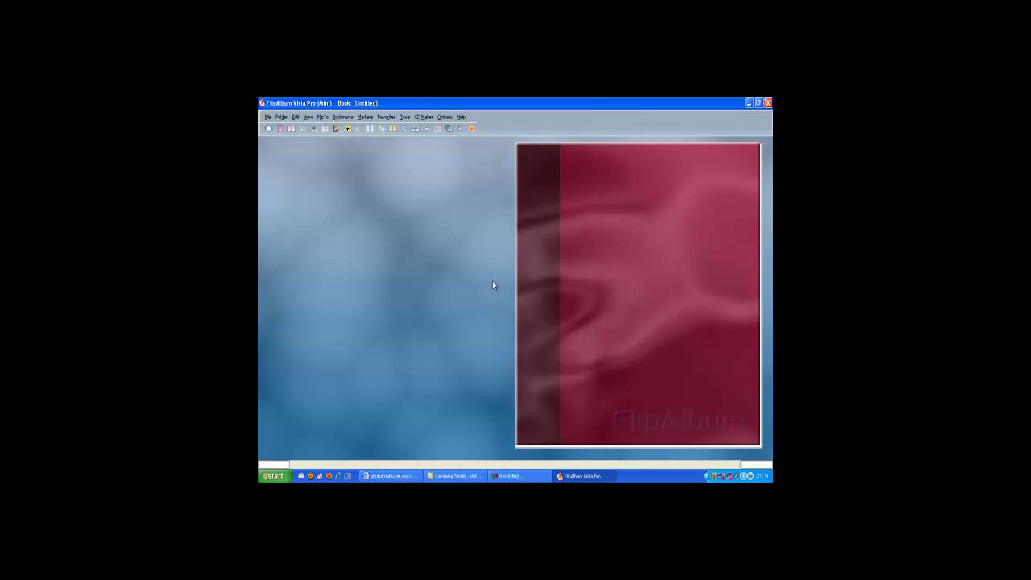
# Apply the Innovation theme to the untitled book.
pyautogui.click(444, 117)
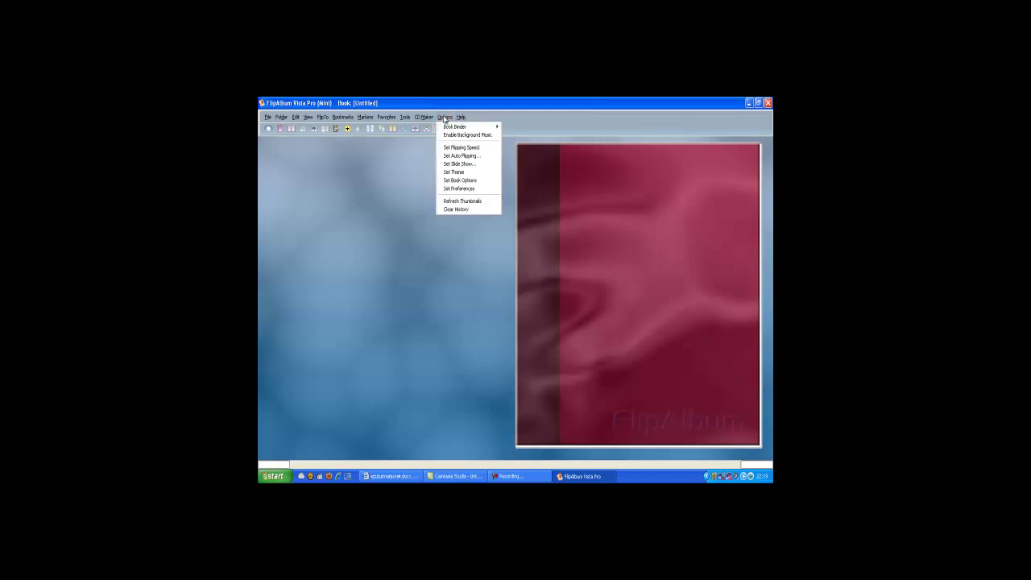
pyautogui.click(450, 173)
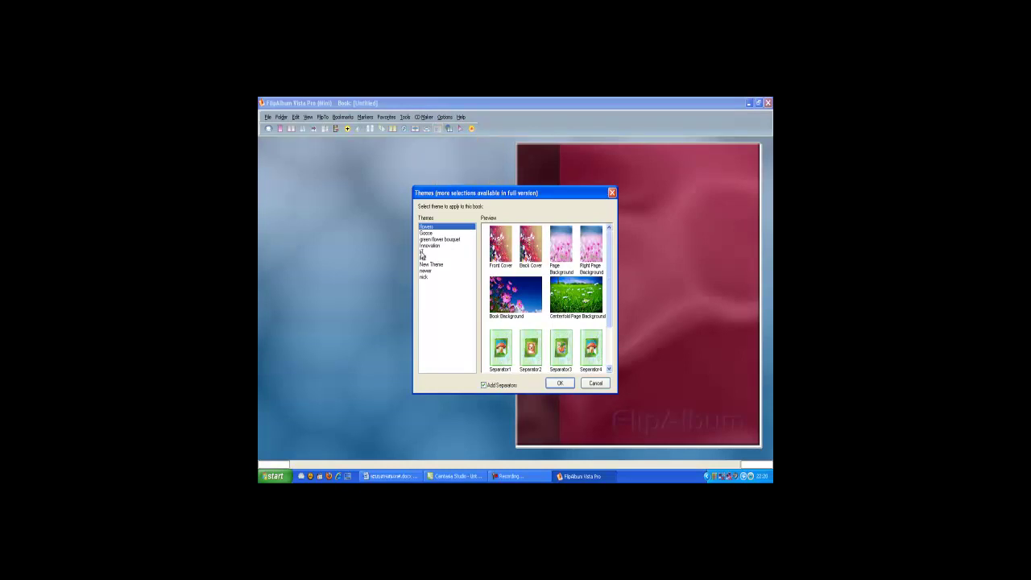
pyautogui.click(422, 246)
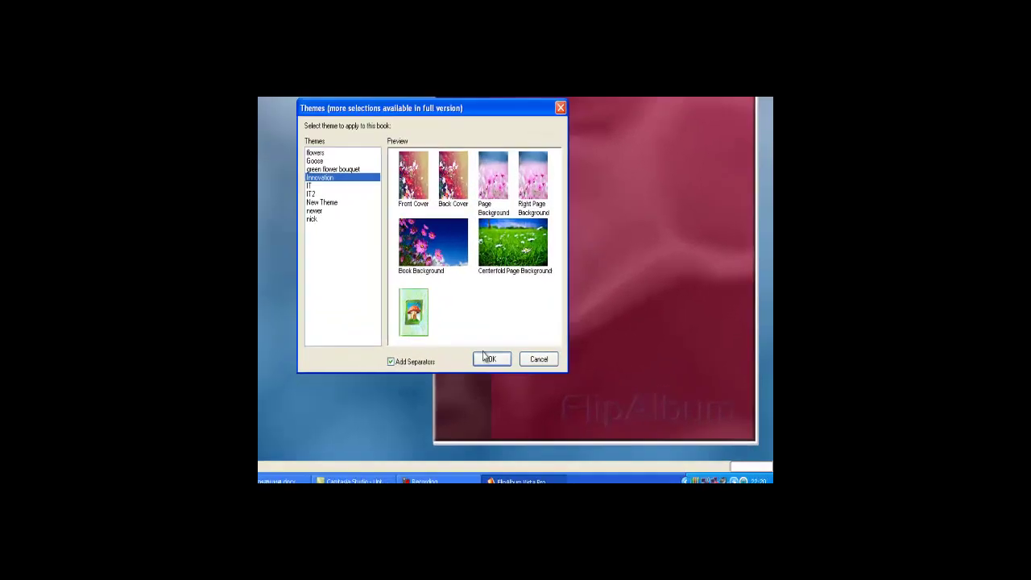
pyautogui.click(487, 359)
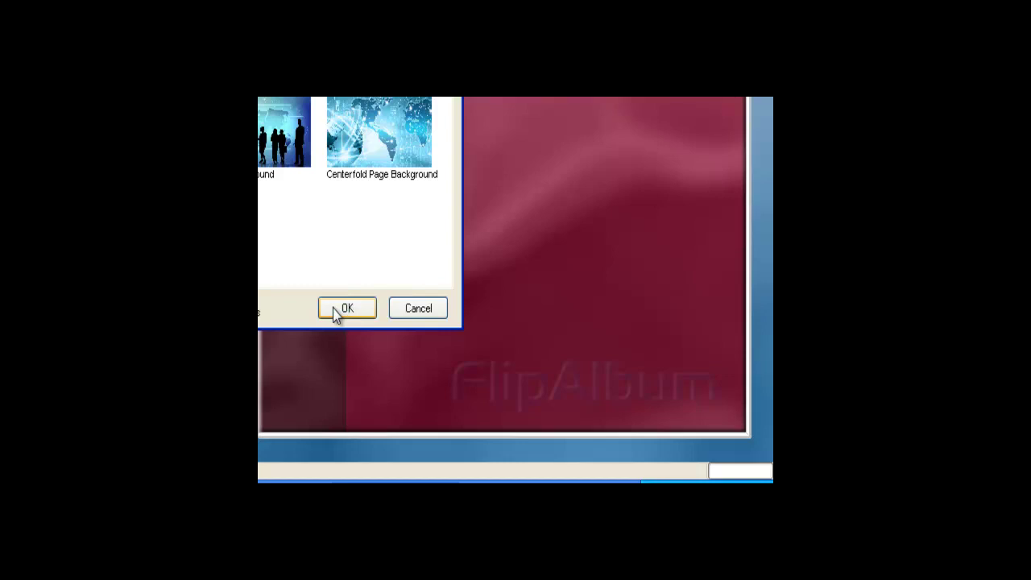
pyautogui.click(337, 311)
pyautogui.click(339, 313)
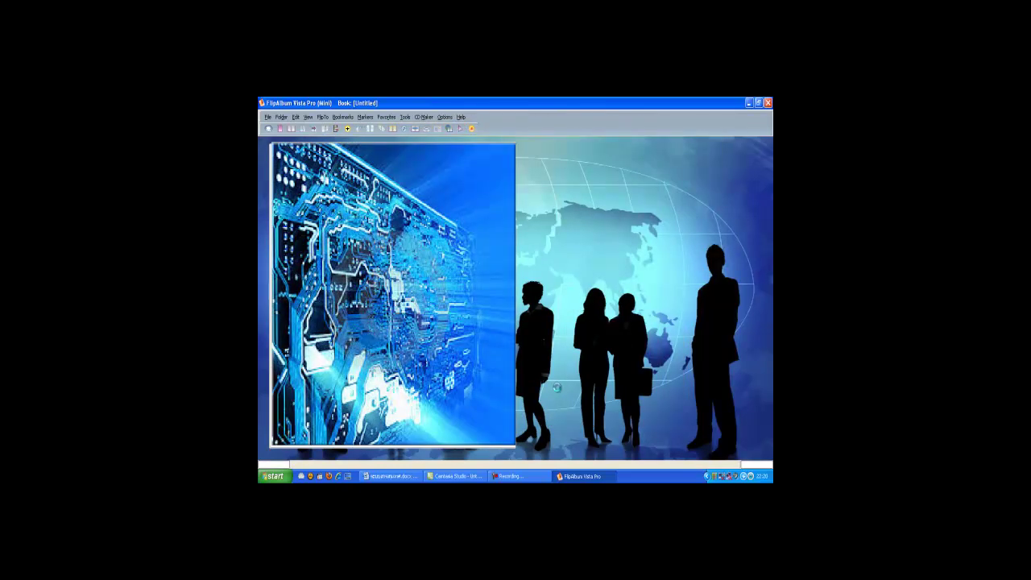
# Recolour all the body text on the book's ระบบสารสนเทศ page to magenta.
pyautogui.click(417, 331)
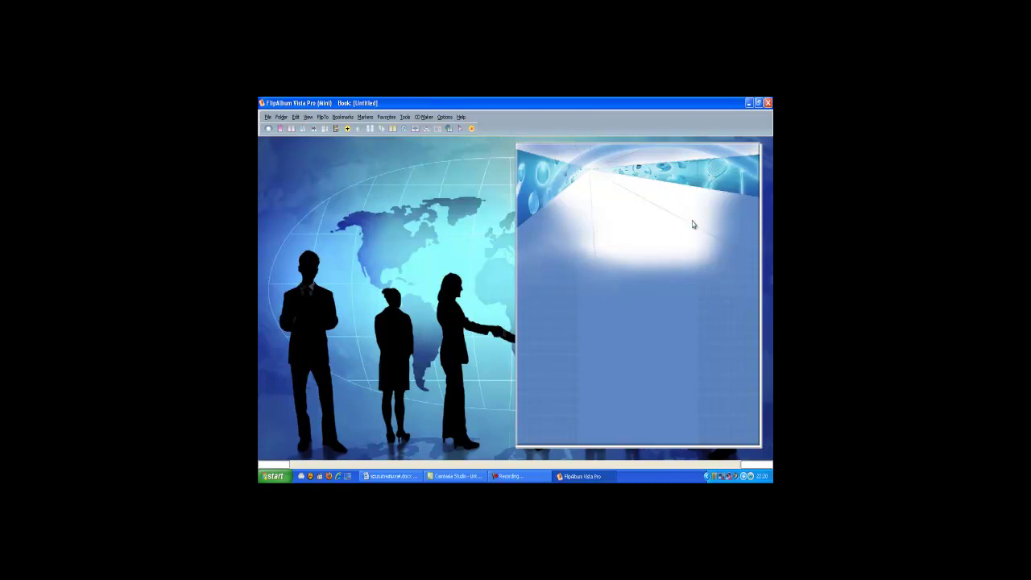
pyautogui.click(692, 225)
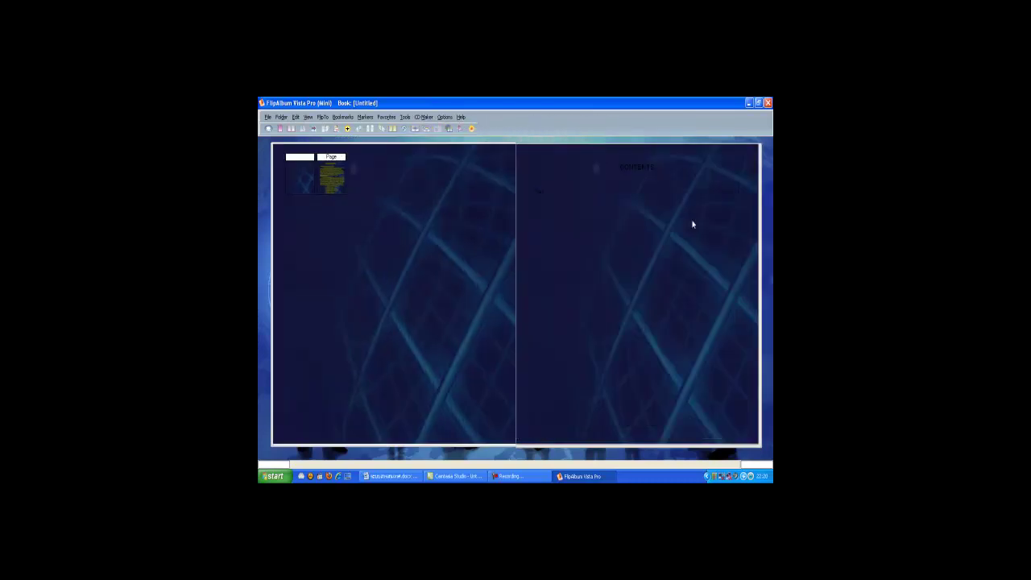
pyautogui.click(692, 224)
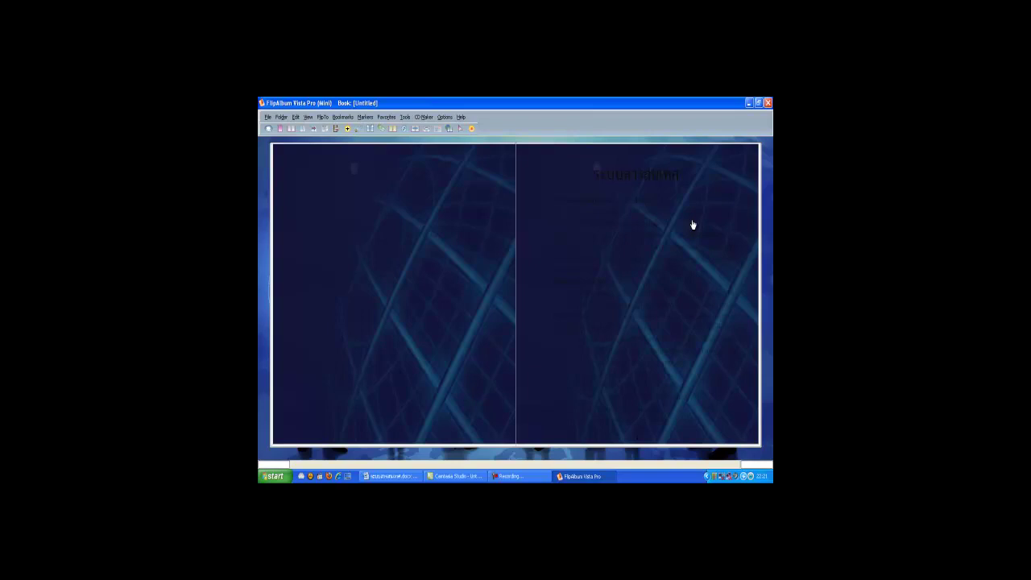
pyautogui.click(693, 224)
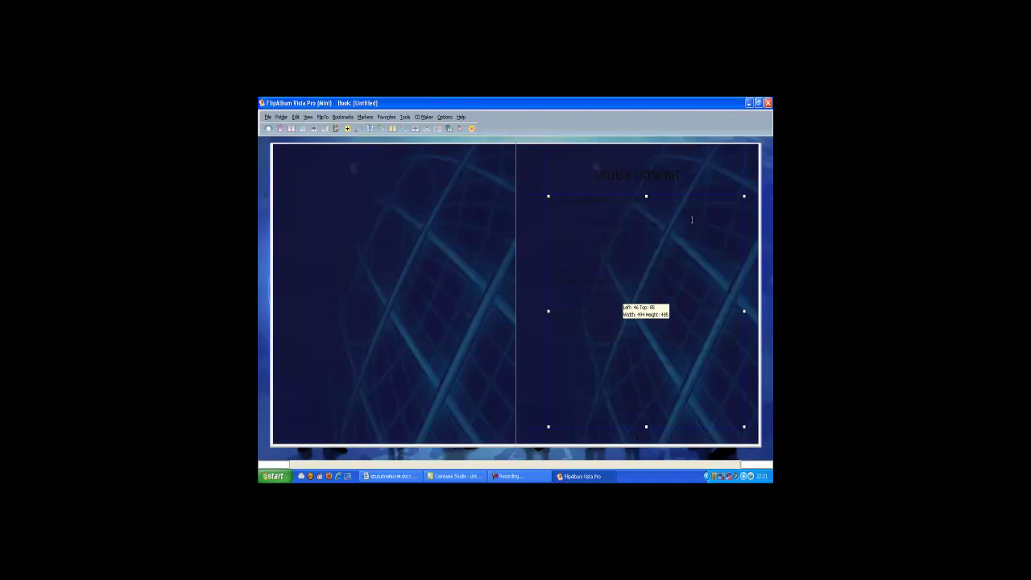
pyautogui.click(691, 219)
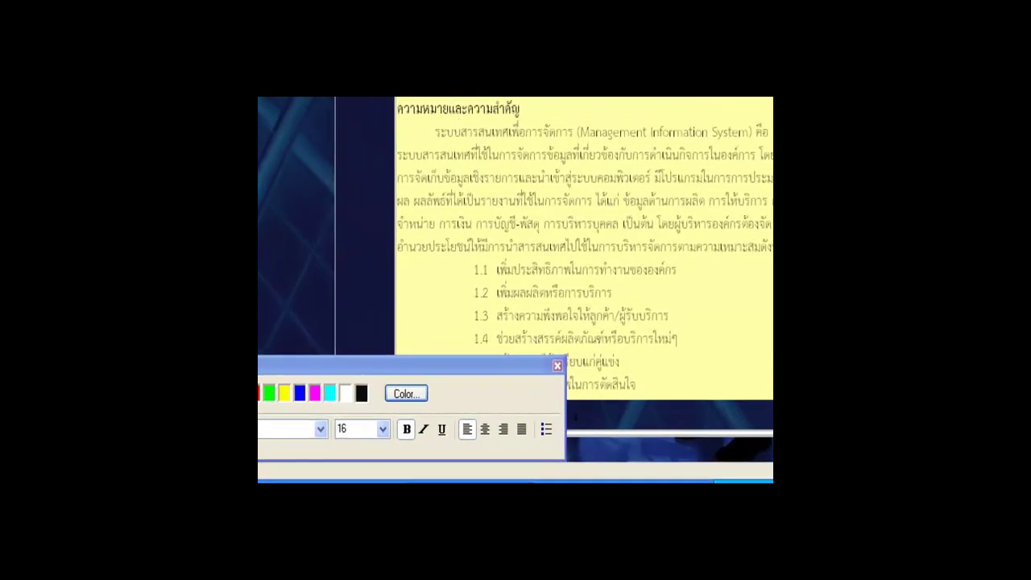
pyautogui.hotkey('ctrl', 'a')
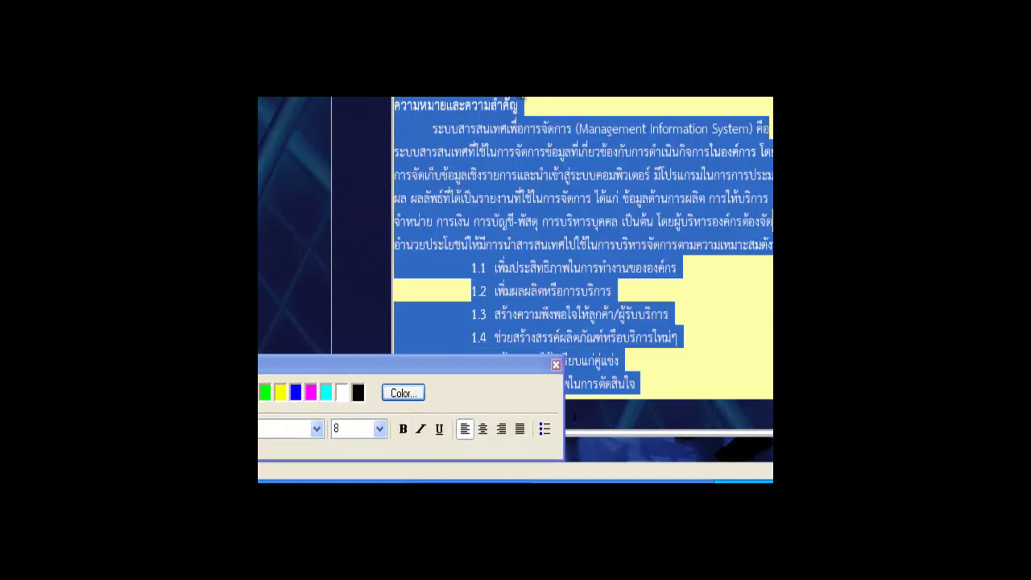
pyautogui.click(313, 394)
pyautogui.click(405, 372)
pyautogui.click(477, 258)
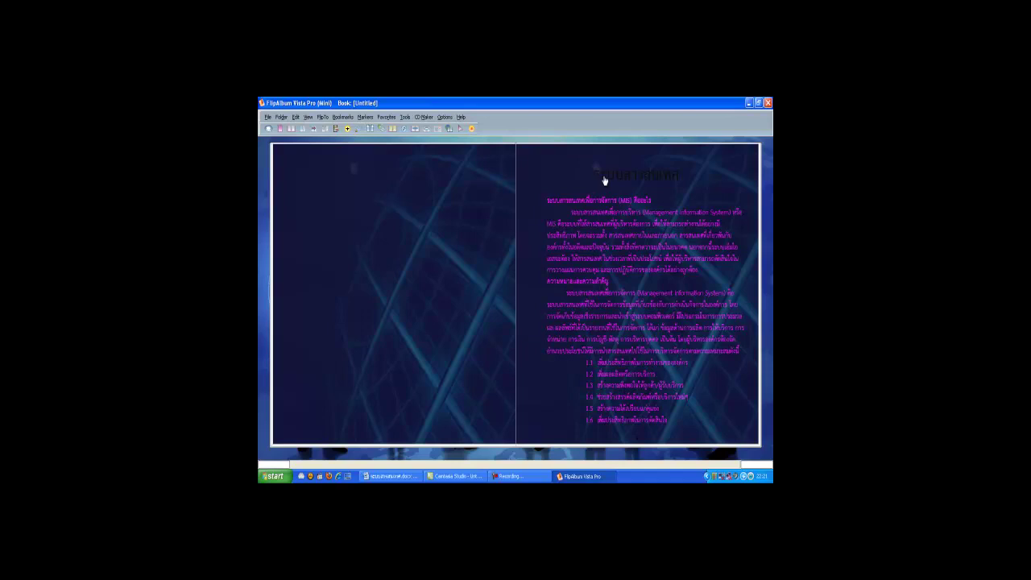
# Recolour the whole page title ระบบสารสนเทศ to the pinkish-red basic colour and finish editing the annotation.
pyautogui.click(605, 180)
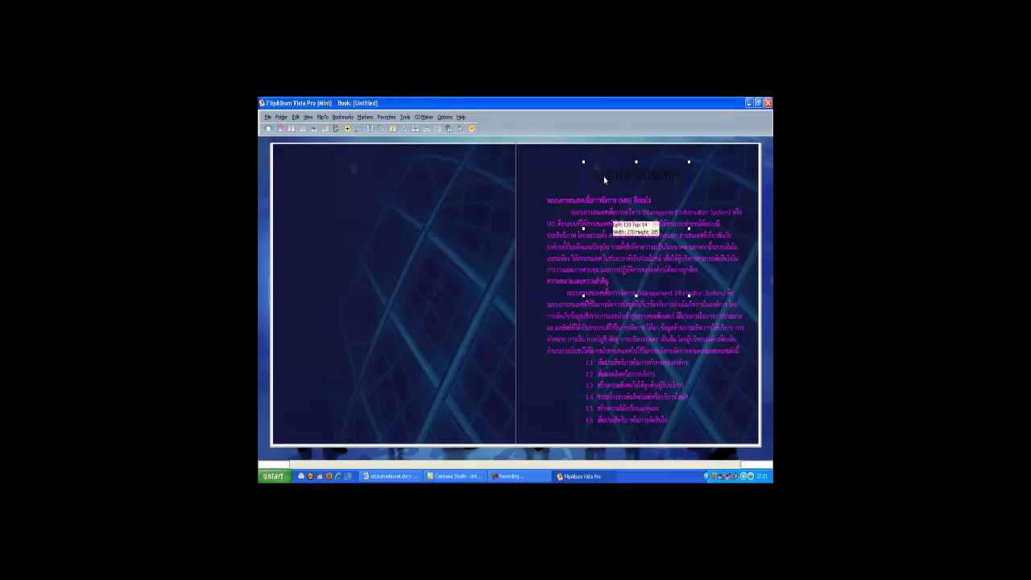
pyautogui.doubleClick(603, 175)
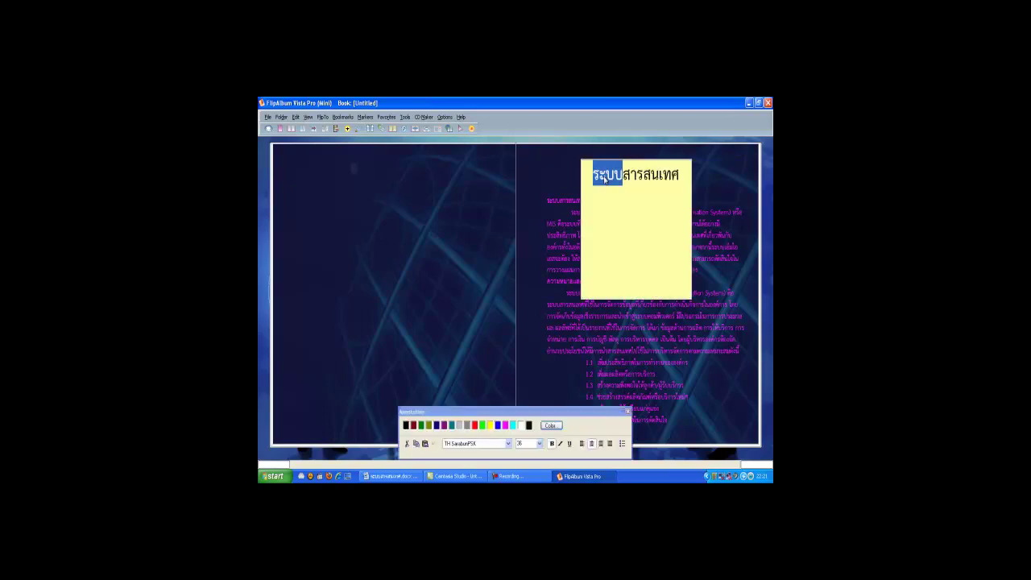
pyautogui.hotkey('ctrl', 'a')
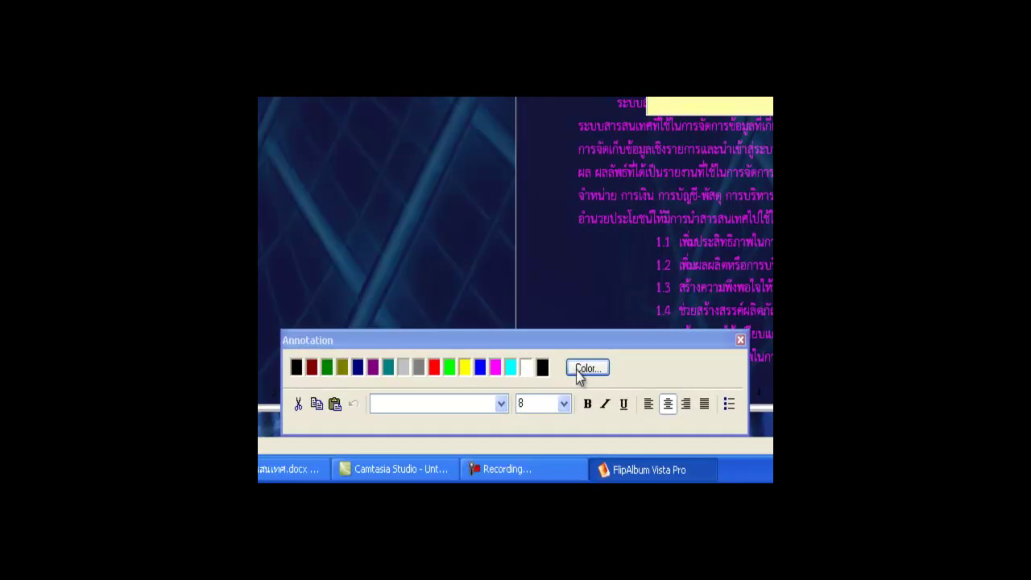
pyautogui.click(578, 374)
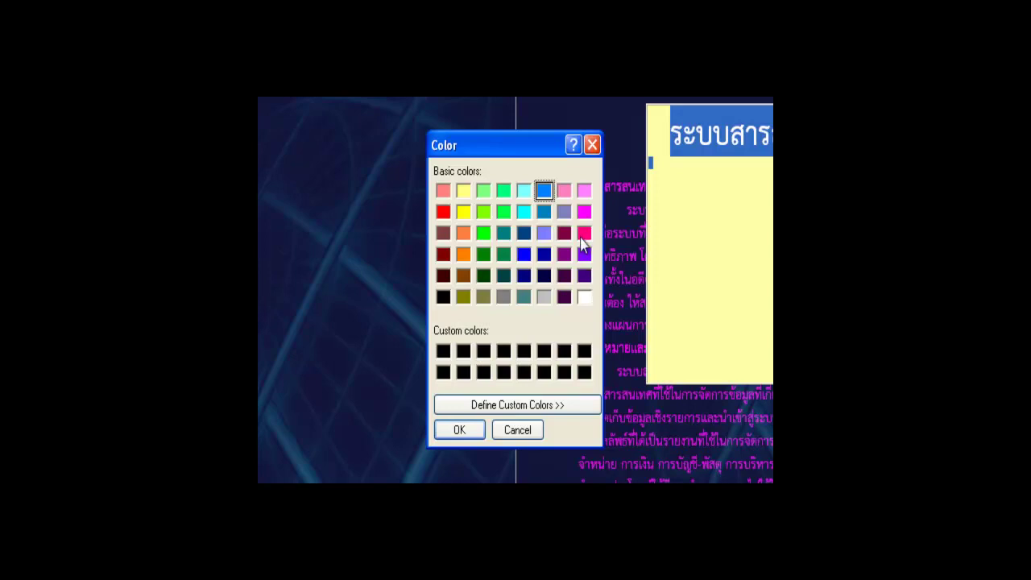
pyautogui.click(583, 233)
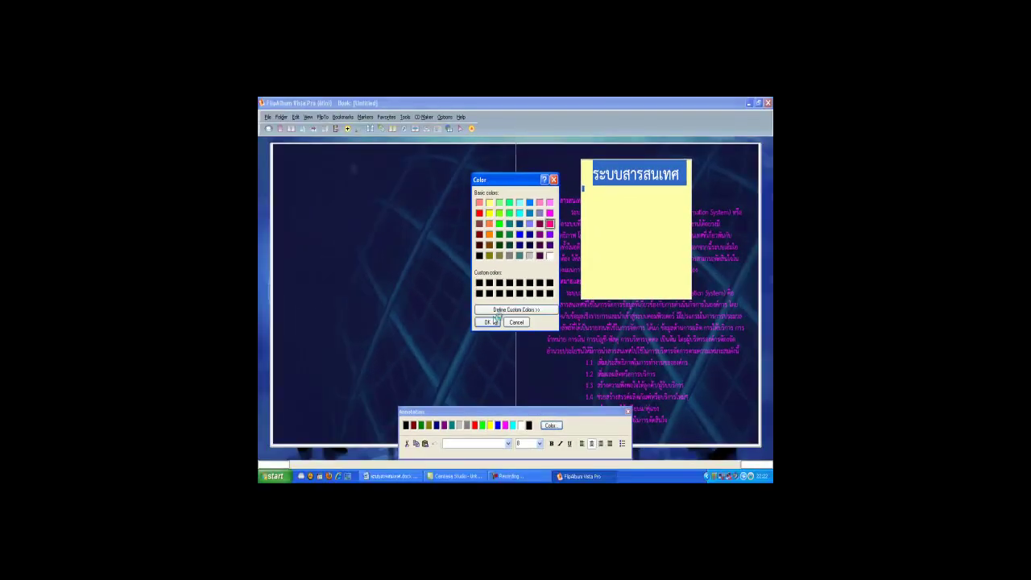
pyautogui.click(494, 322)
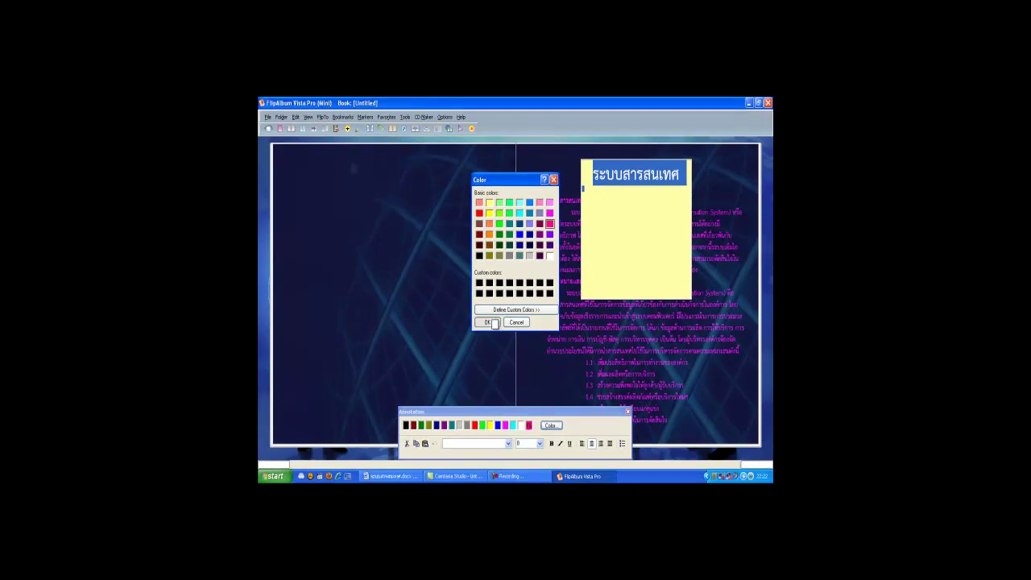
pyautogui.click(494, 322)
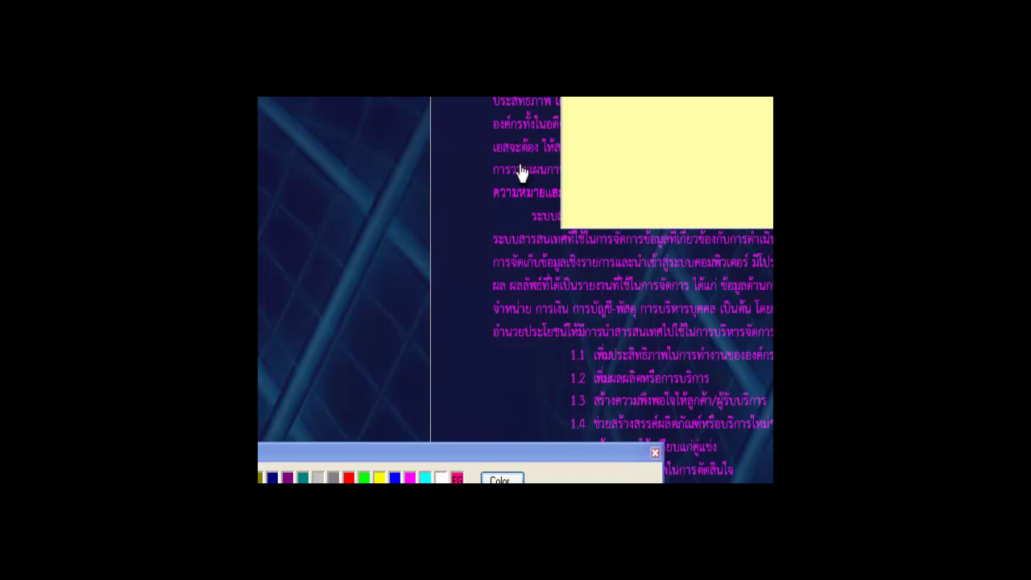
pyautogui.press('Print')
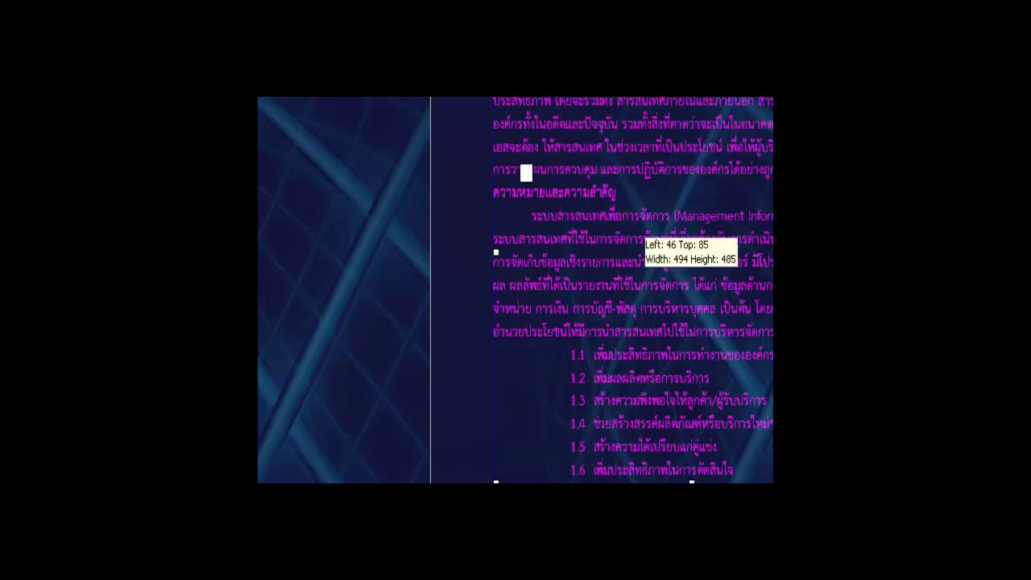
pyautogui.click(316, 229)
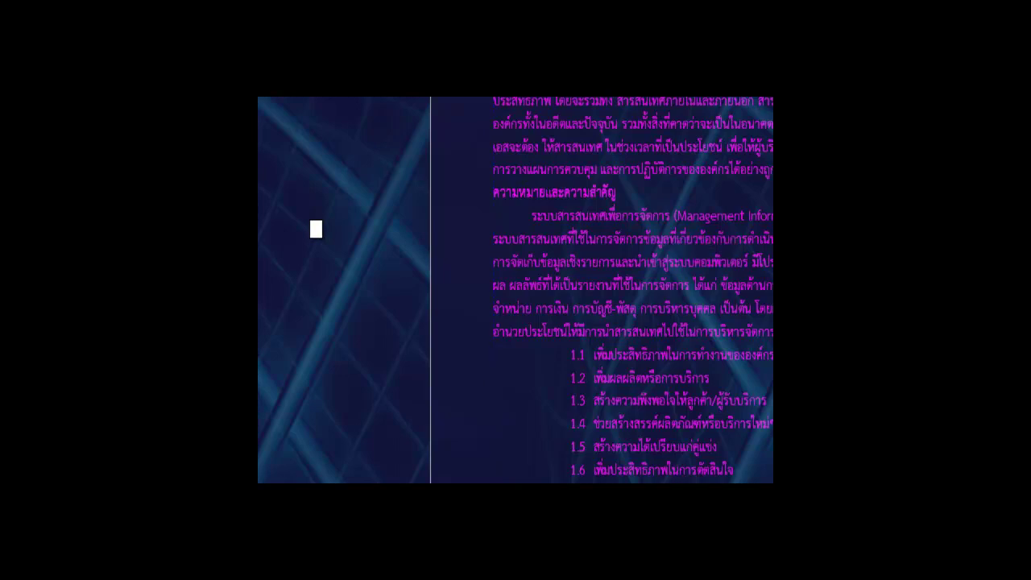